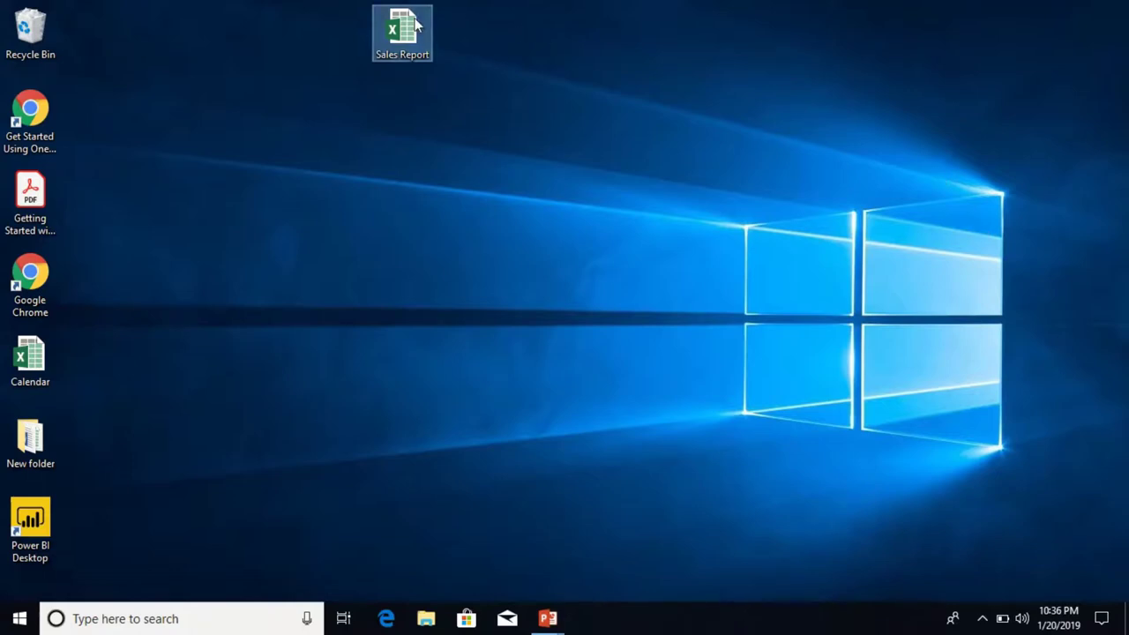
# Step: Open the Sales Report workbook and select J3 next to the West-zone apple sales question
pyautogui.doubleClick(418, 25)
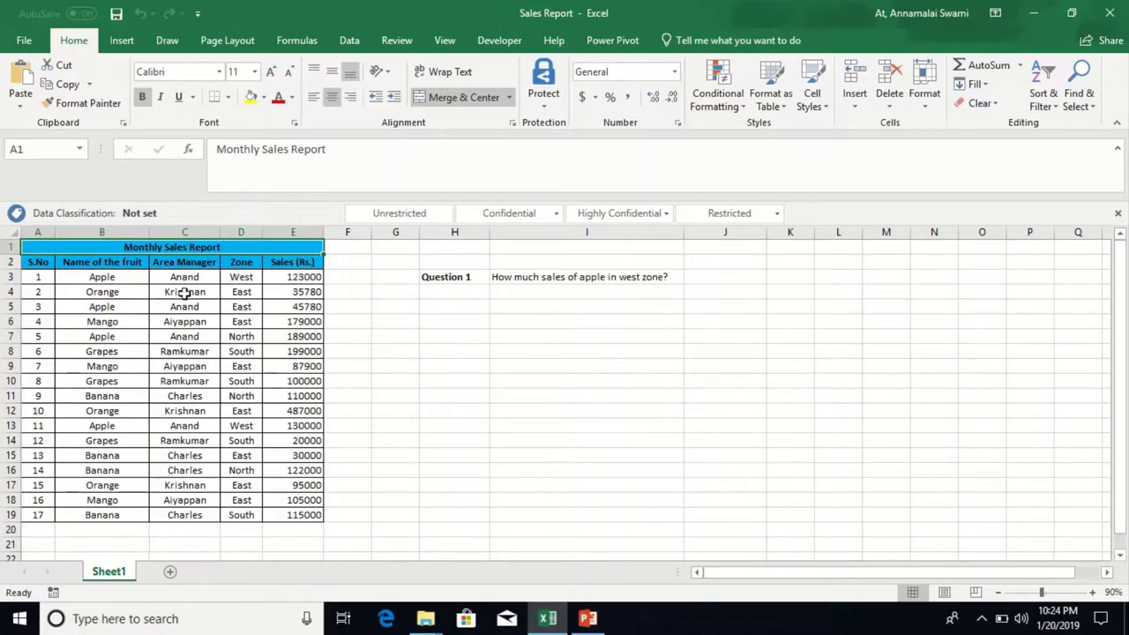
pyautogui.click(97, 257)
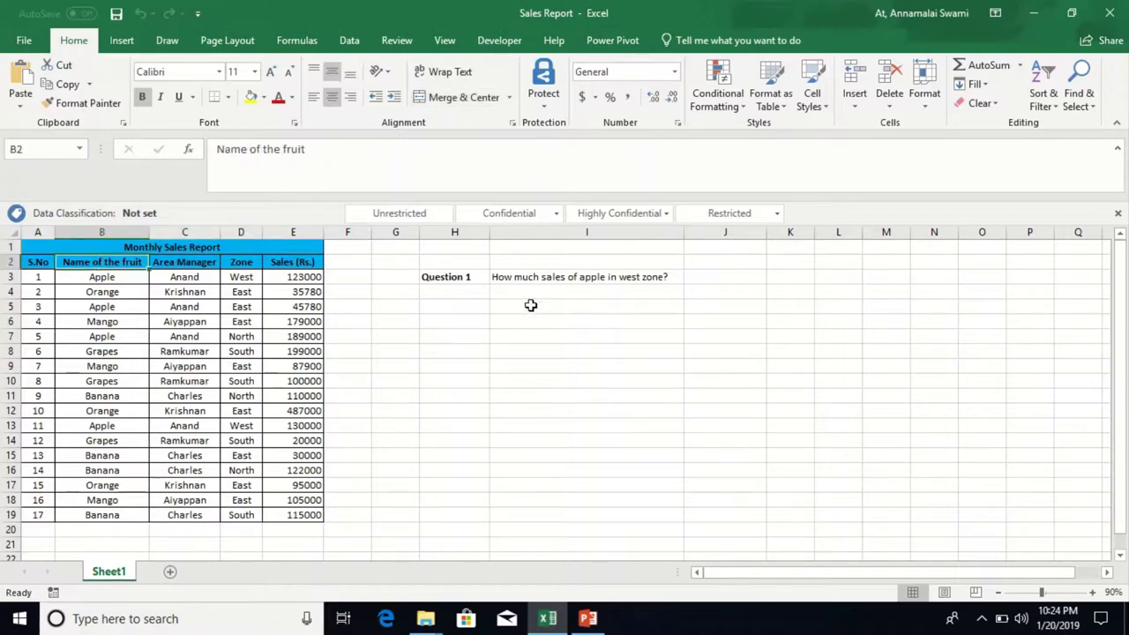
pyautogui.click(521, 276)
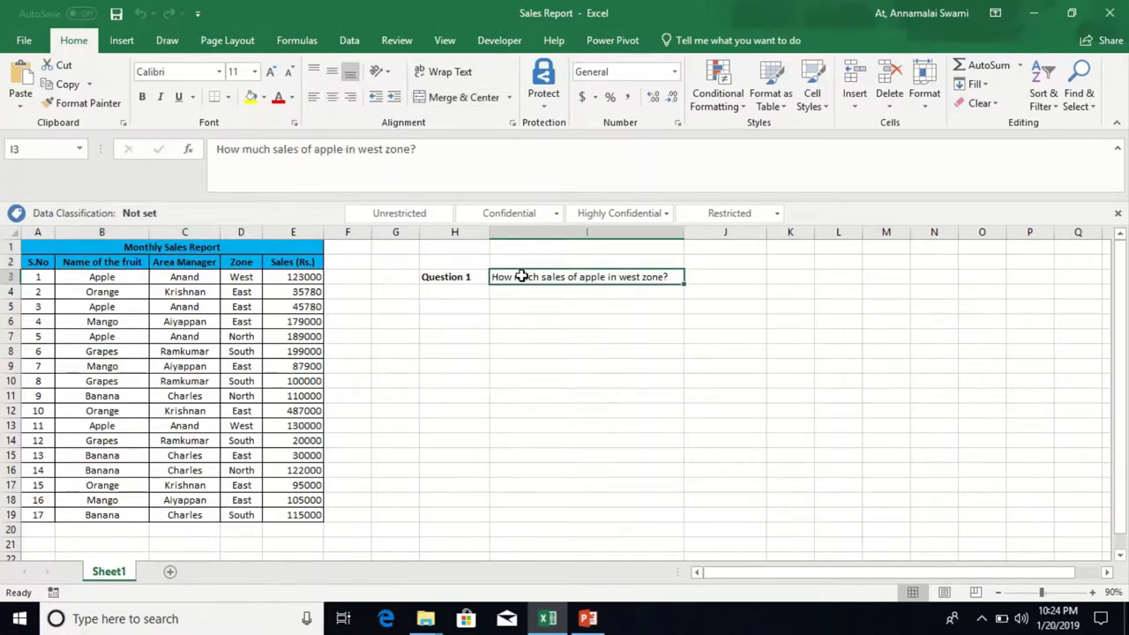
pyautogui.click(720, 276)
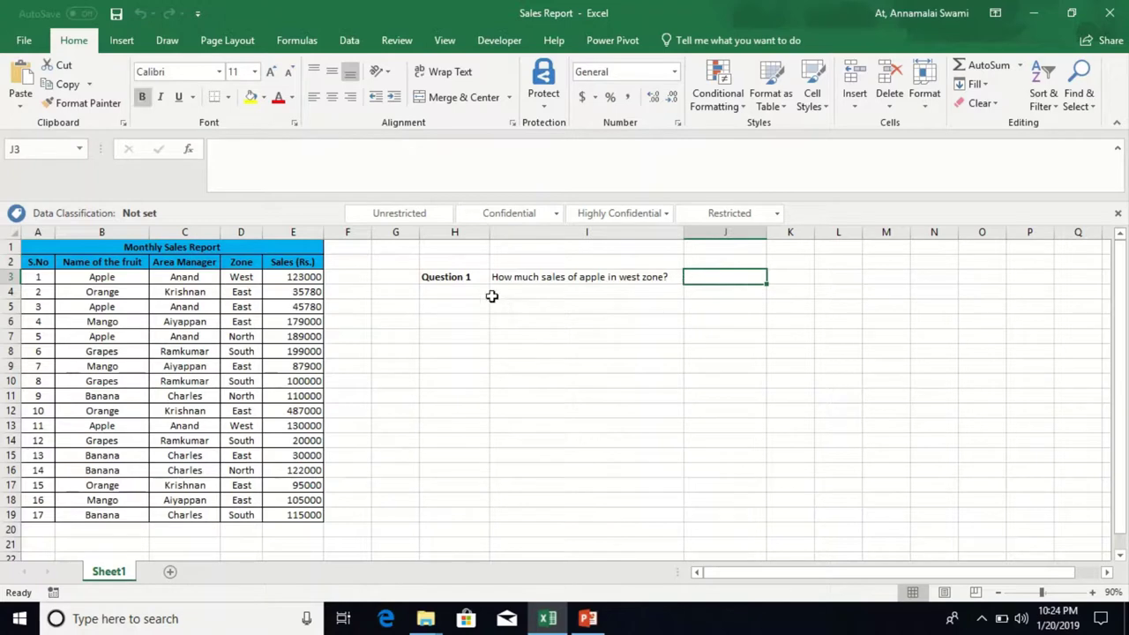
pyautogui.click(467, 276)
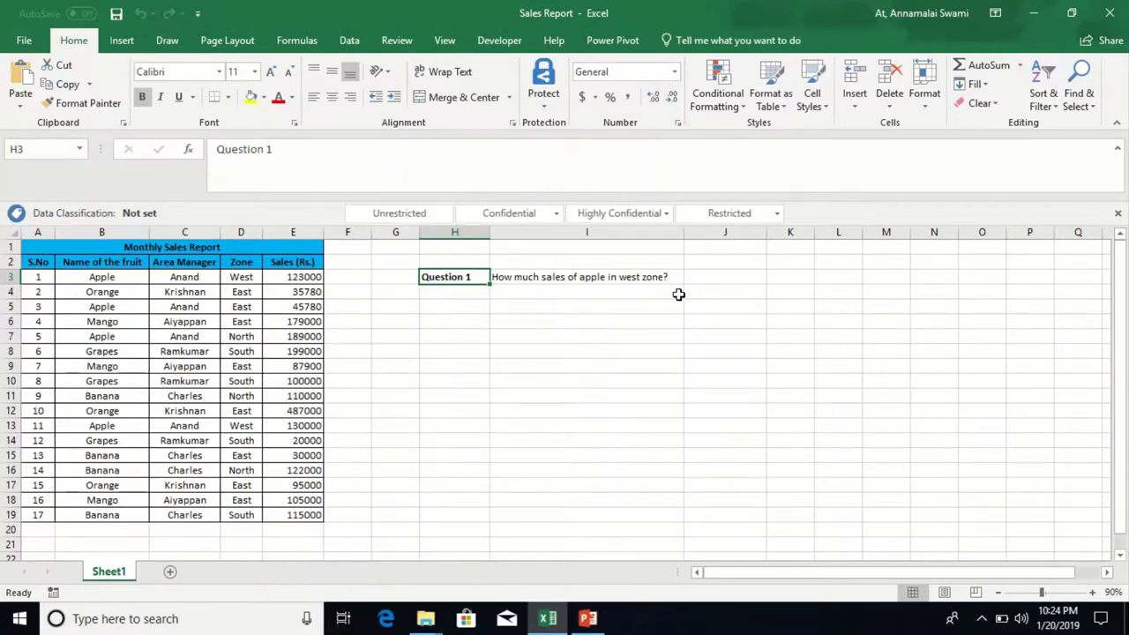
pyautogui.click(711, 278)
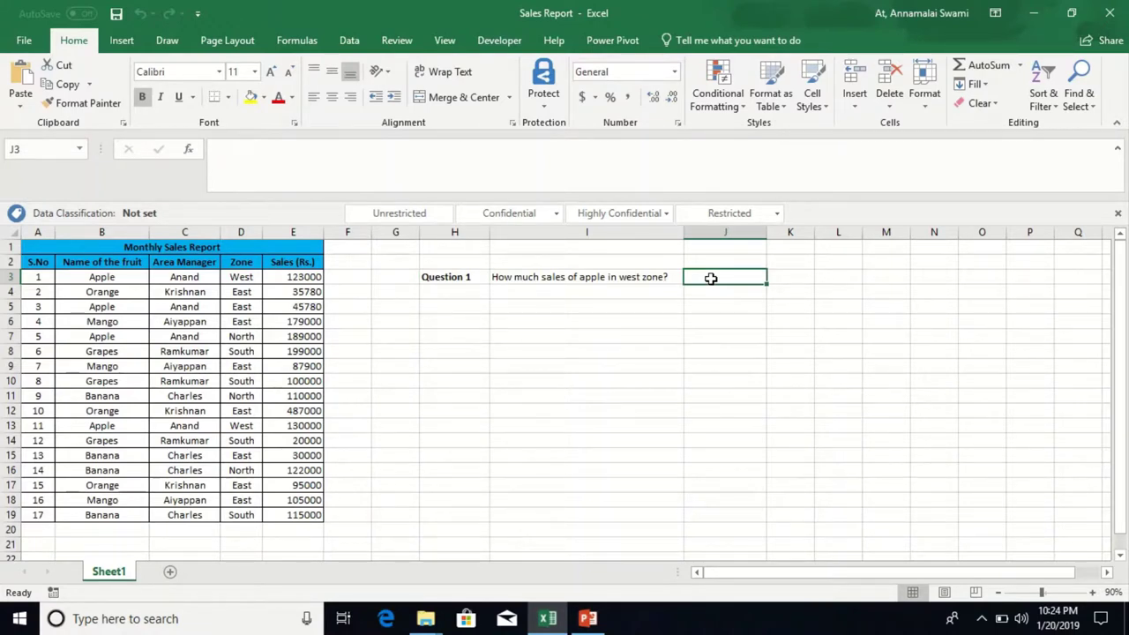
# Step: Begin the J3 formula as =SUMPRODUCT( using the autocomplete suggestion
pyautogui.write('=')
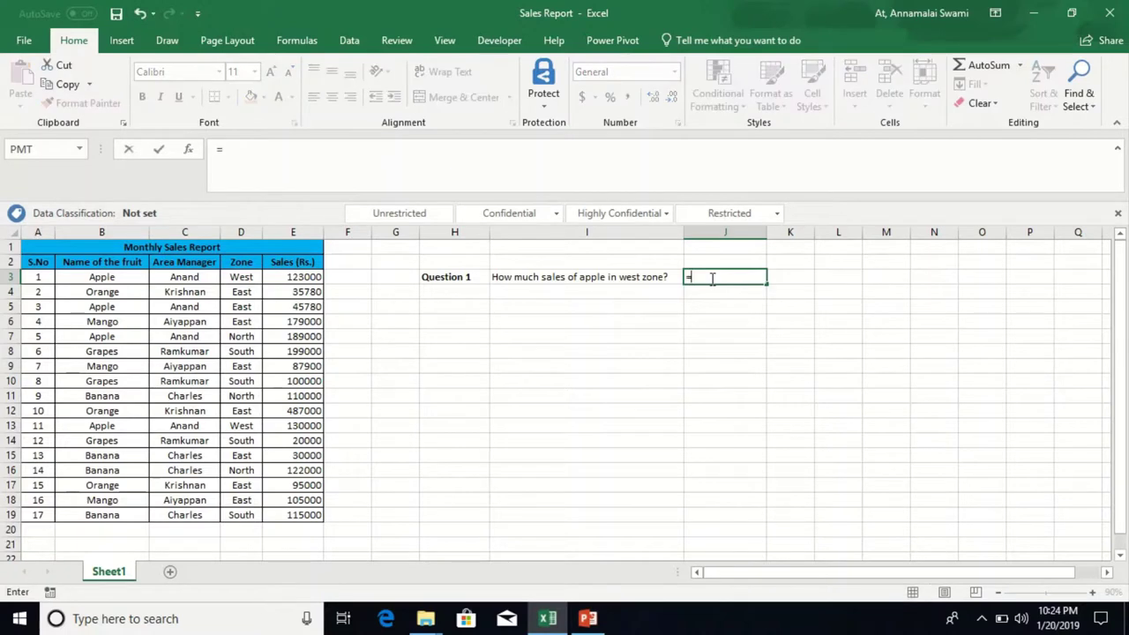
pyautogui.write('sumpro')
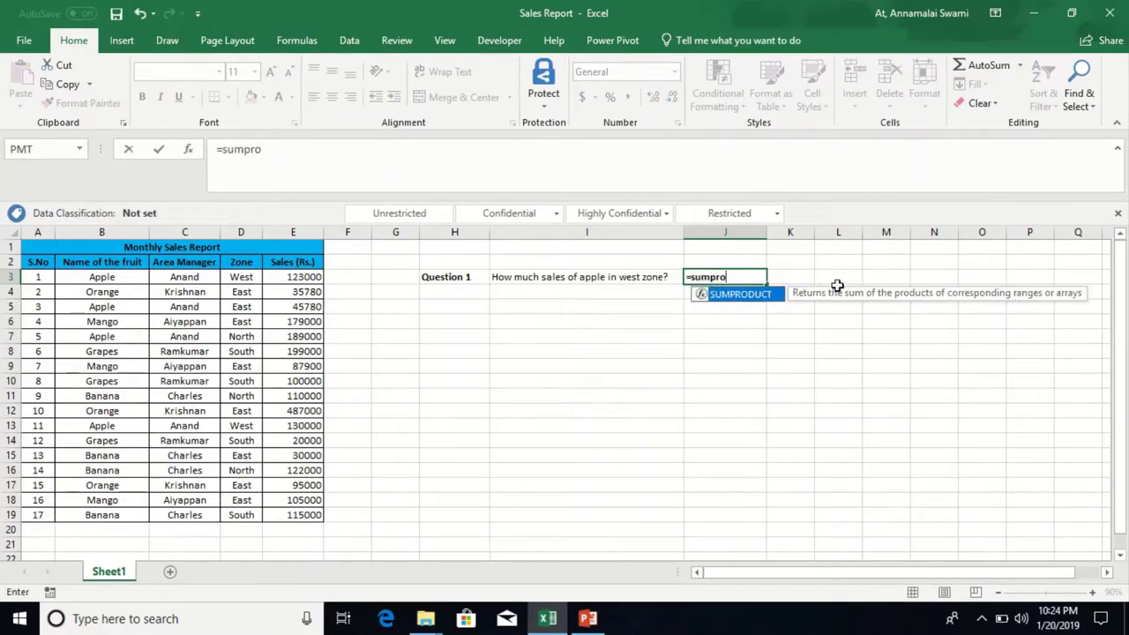
pyautogui.press('Tab')
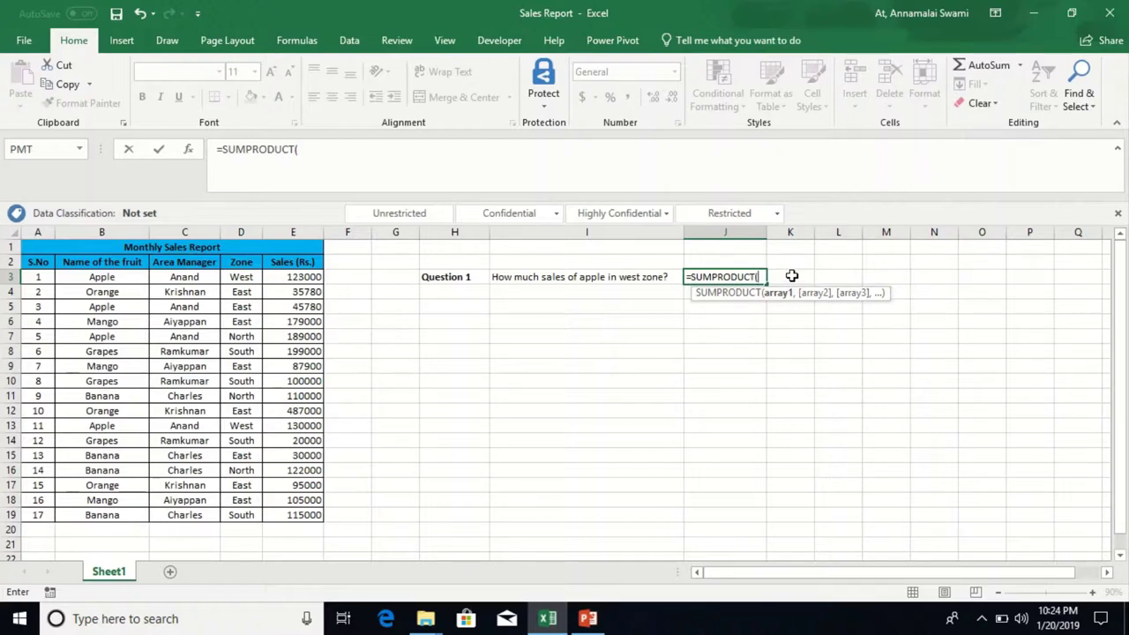
pyautogui.write('(')
# Step: Add the condition (B3:B19="Apple")* to the J3 formula
pyautogui.click(113, 276)
pyautogui.press('Down')
pyautogui.press('Down')
pyautogui.press('Down')
pyautogui.press('Down')
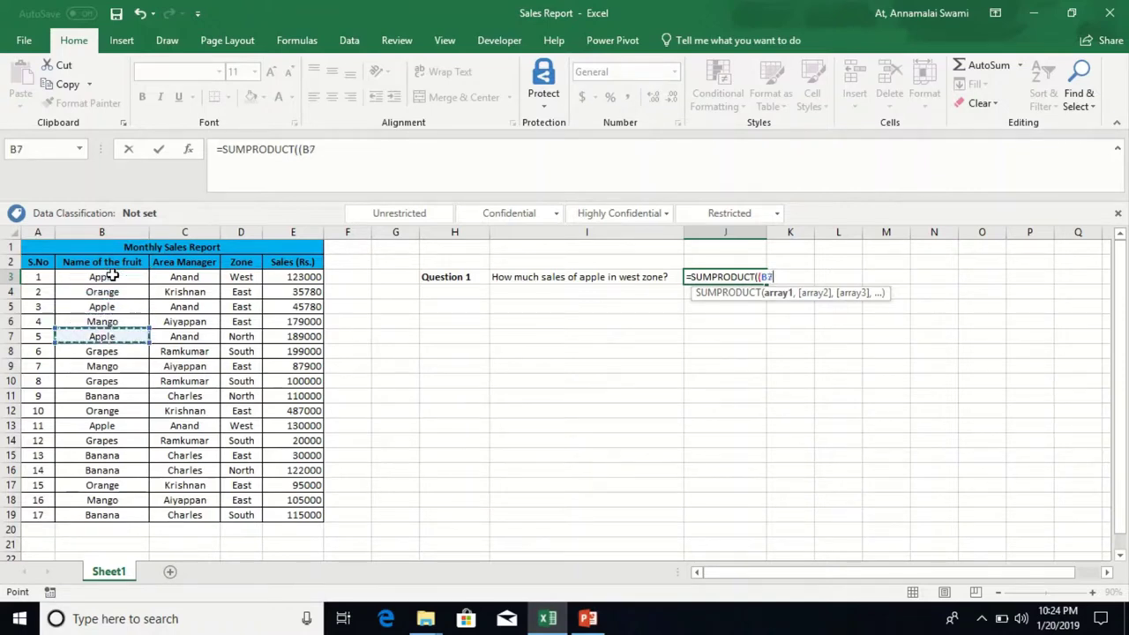
pyautogui.press('Up')
pyautogui.press('Up')
pyautogui.press('Up')
pyautogui.press('Up')
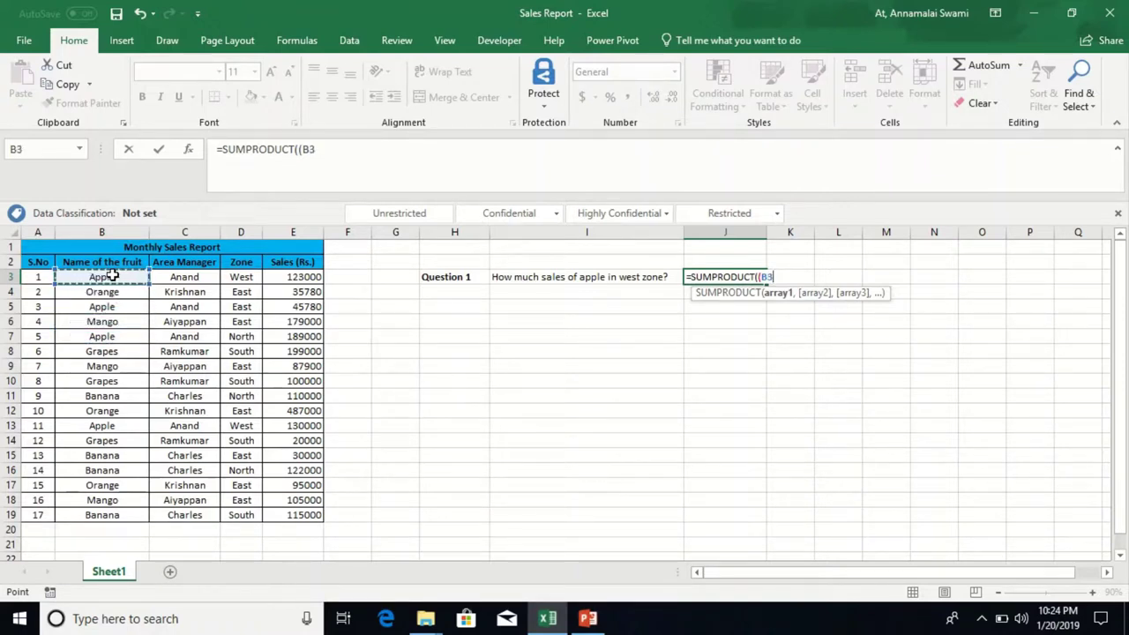
pyautogui.hotkey('ctrl', 'shift', 'Down')
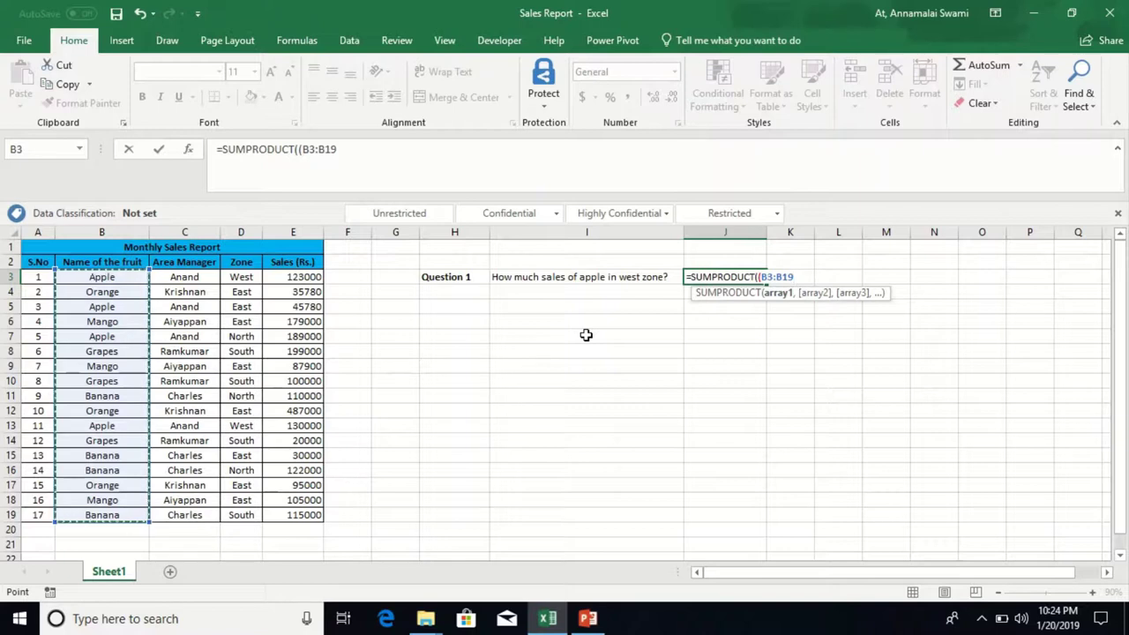
pyautogui.write('=')
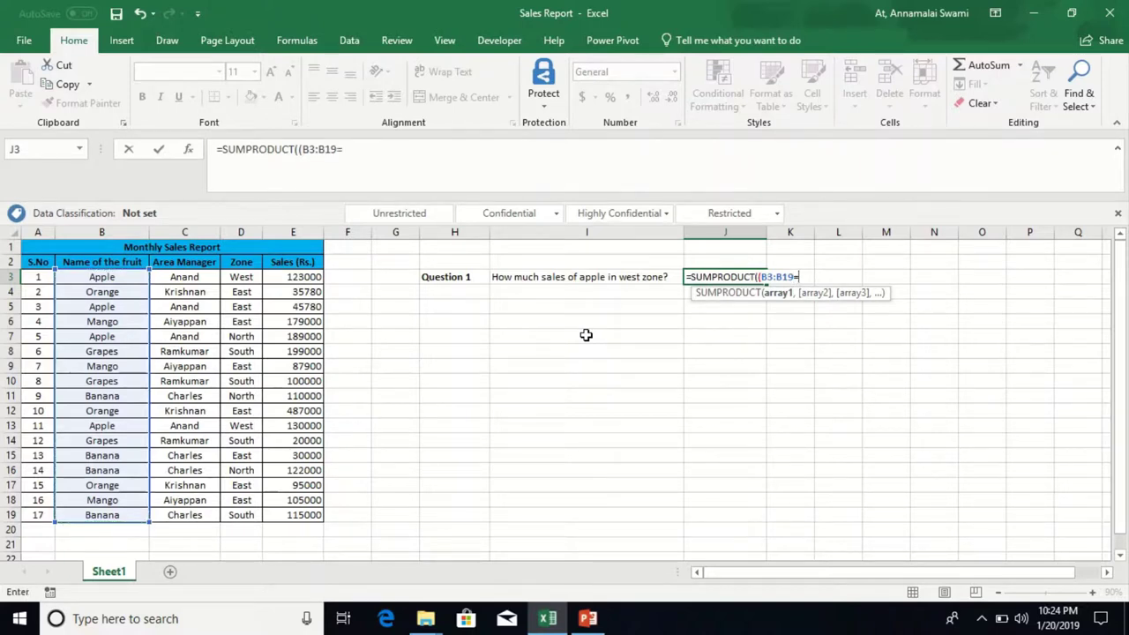
pyautogui.write('"')
pyautogui.write('Apple')
pyautogui.write(')*')
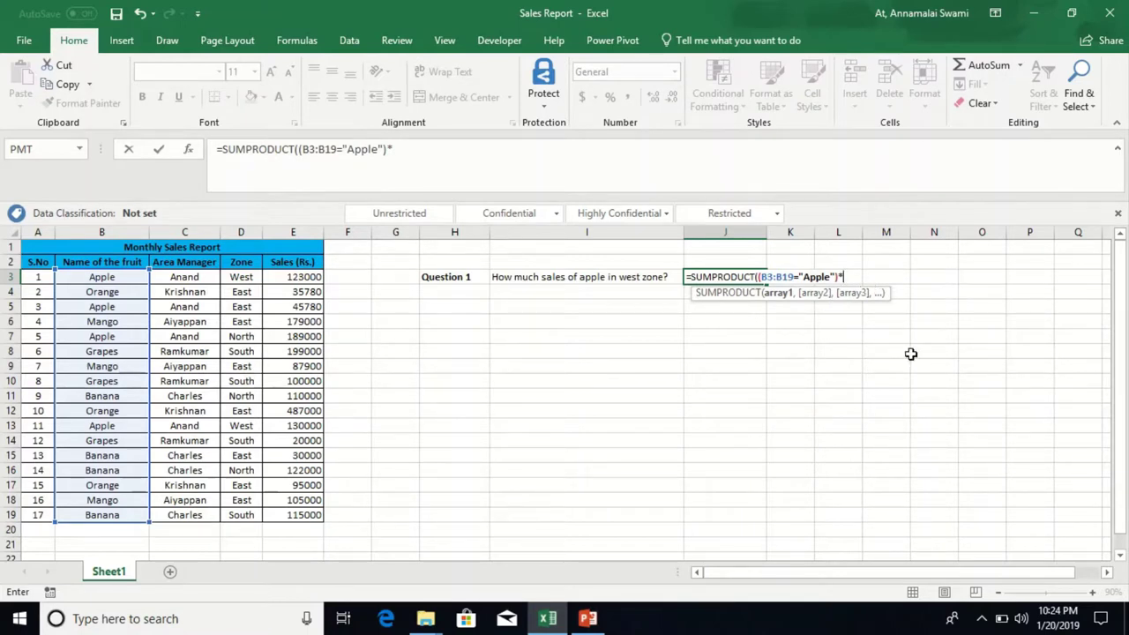
# Step: Append the zone condition ((D3:D19="West") to the J3 formula
pyautogui.write('(')
pyautogui.write('(')
pyautogui.click(245, 275)
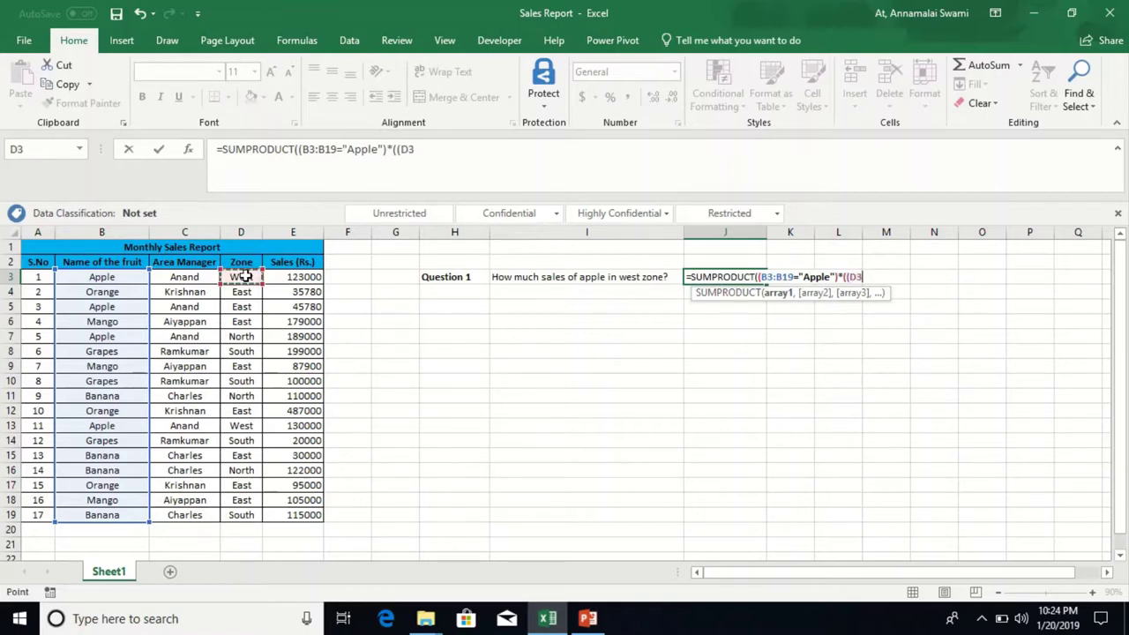
pyautogui.hotkey('ctrl', 'shift', 'Down')
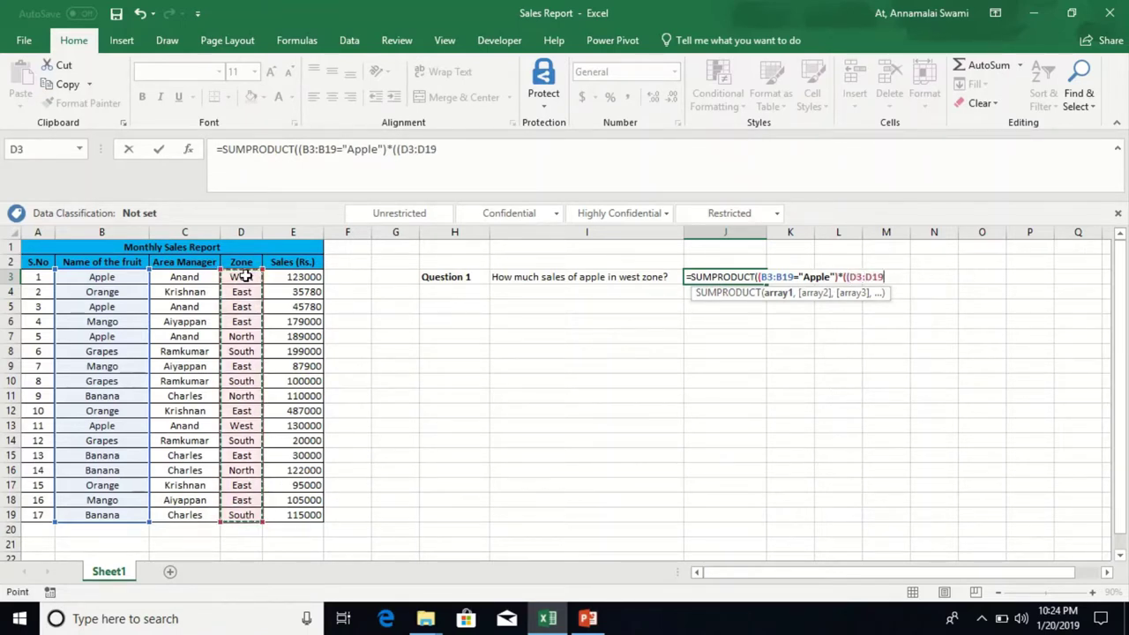
pyautogui.write('=')
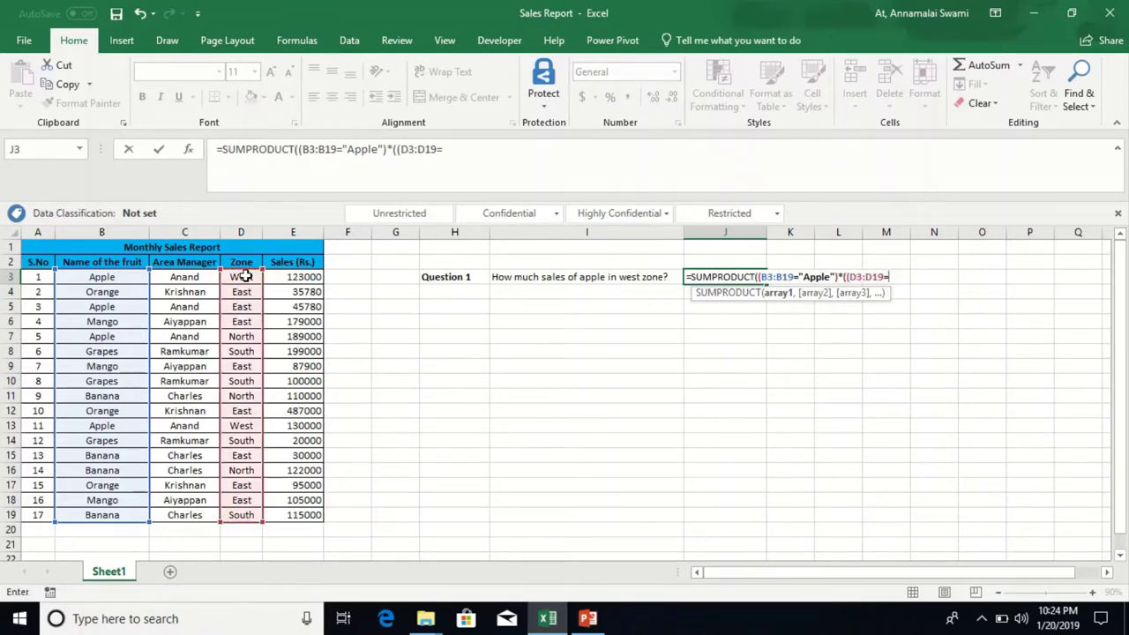
pyautogui.write('"')
pyautogui.write('We')
pyautogui.write('st"))*')
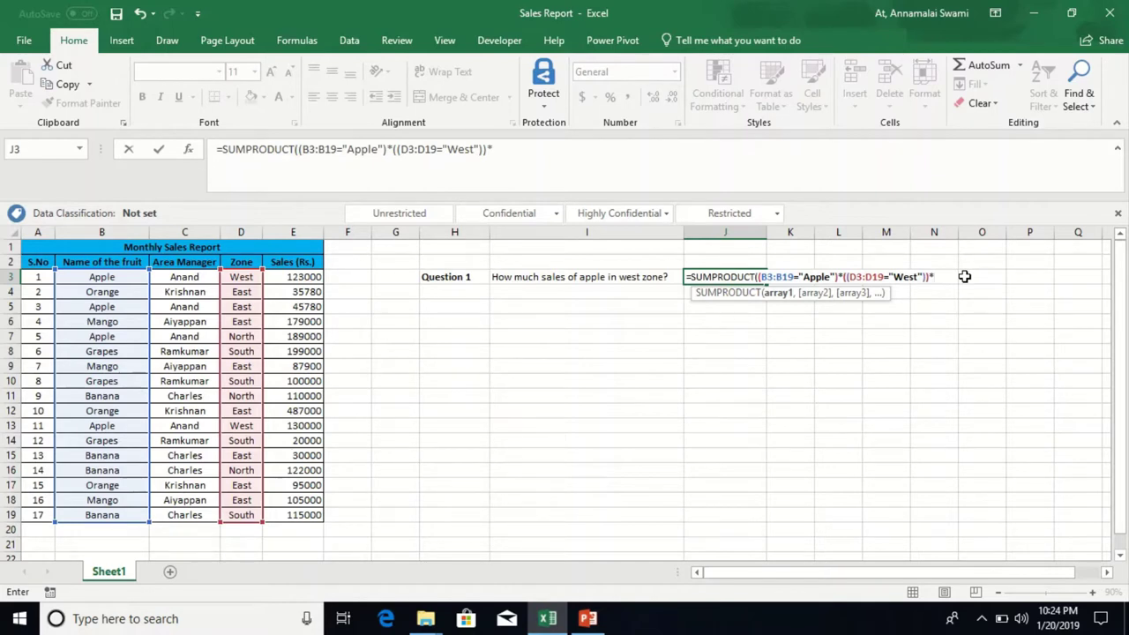
# Step: Multiply in the sales range ((E3:E19)) and close the formula's parentheses
pyautogui.write('((')
pyautogui.click(305, 276)
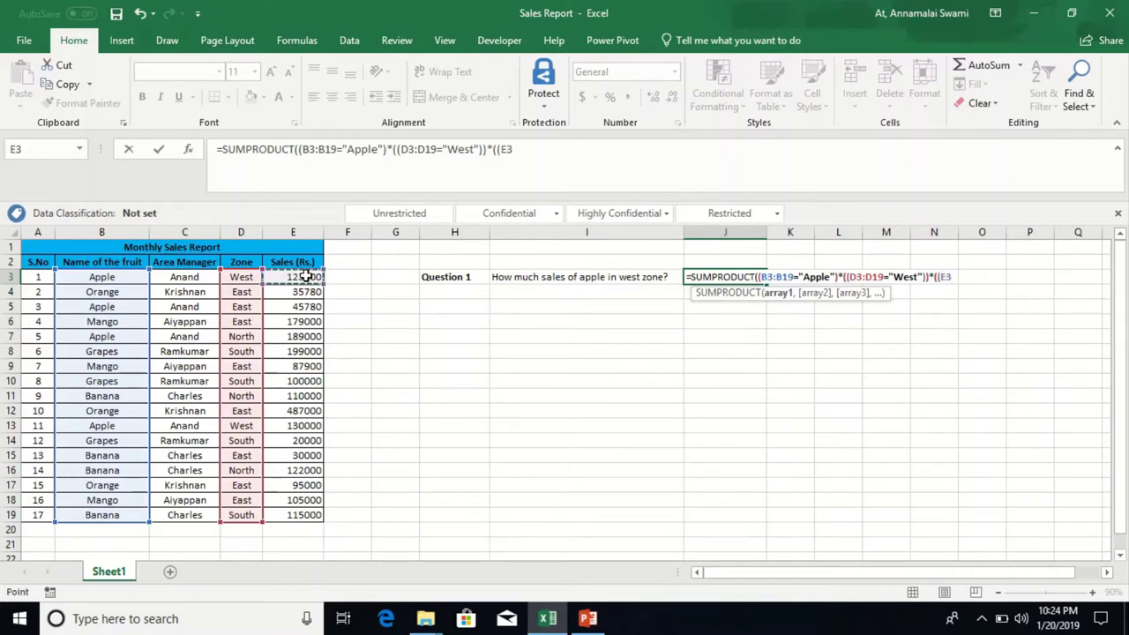
pyautogui.hotkey('ctrl', 'shift', 'Down')
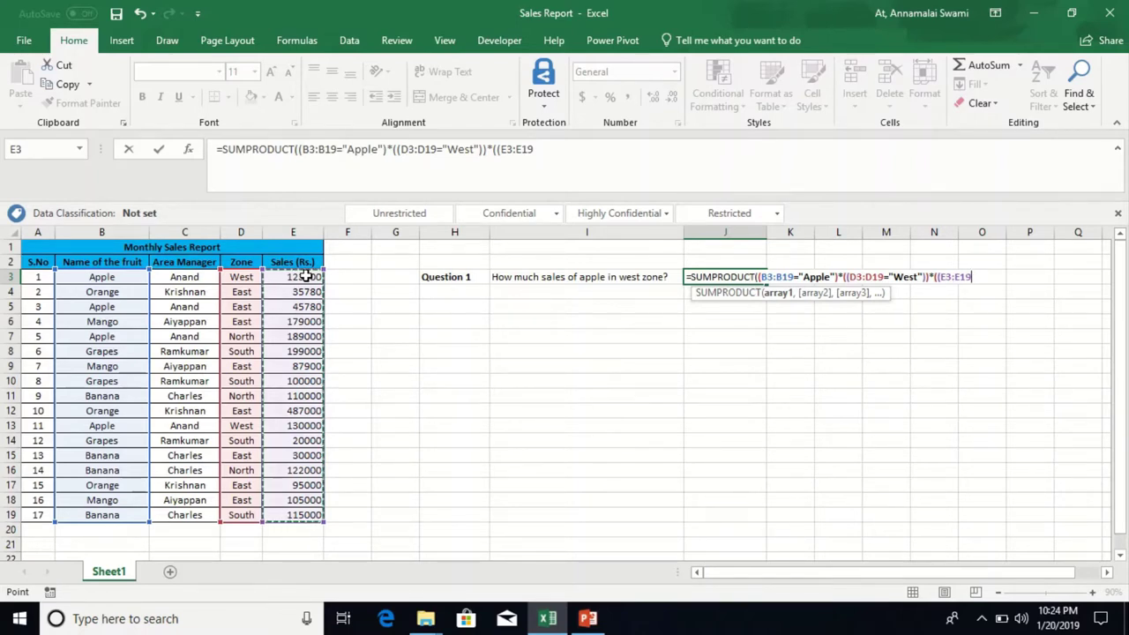
pyautogui.write('=')
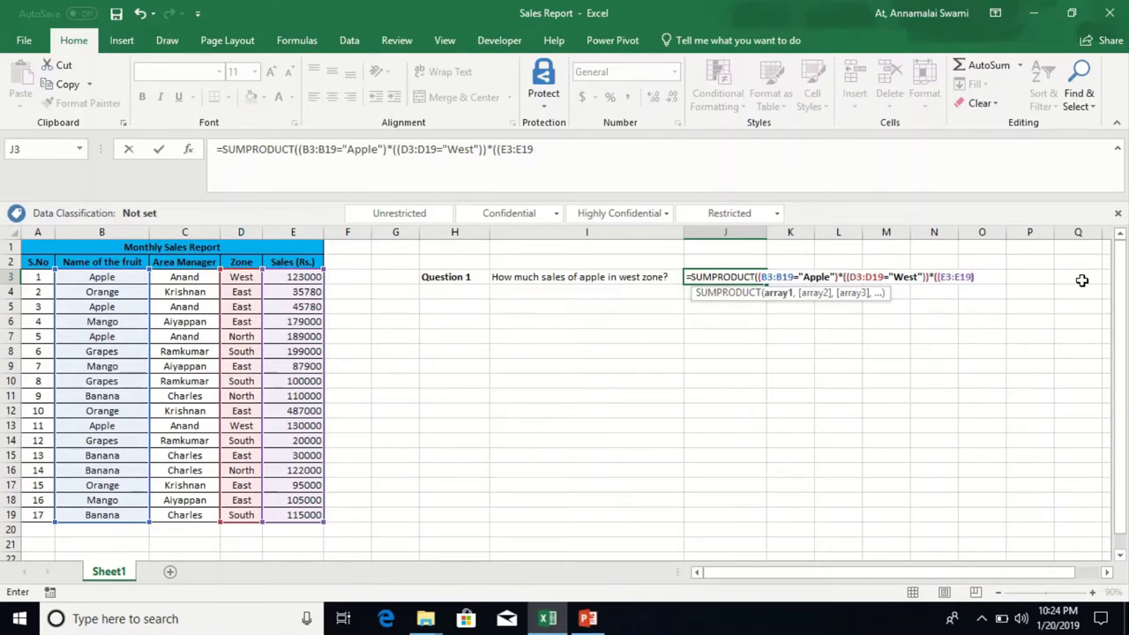
pyautogui.write(')')
pyautogui.write(')')
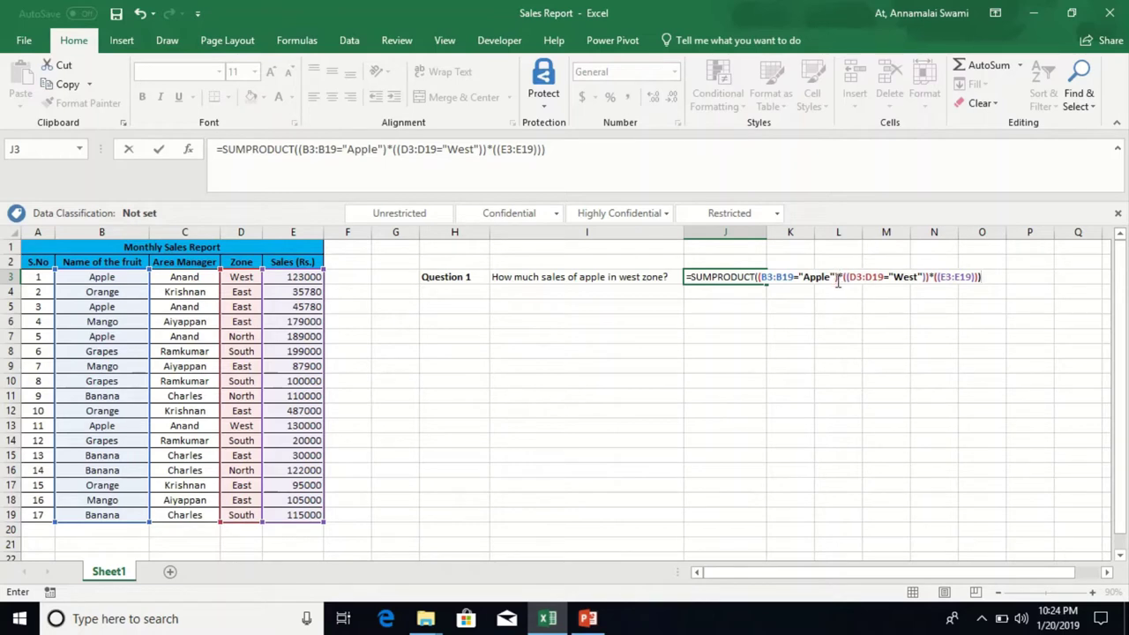
# Step: Insert the missing parenthesis before D3:D19 and enter the formula, giving 253000
pyautogui.click(843, 276)
pyautogui.write('(')
pyautogui.press('Return')
# Step: Turn on AutoFilter for the table's header row 2
pyautogui.press('Up')
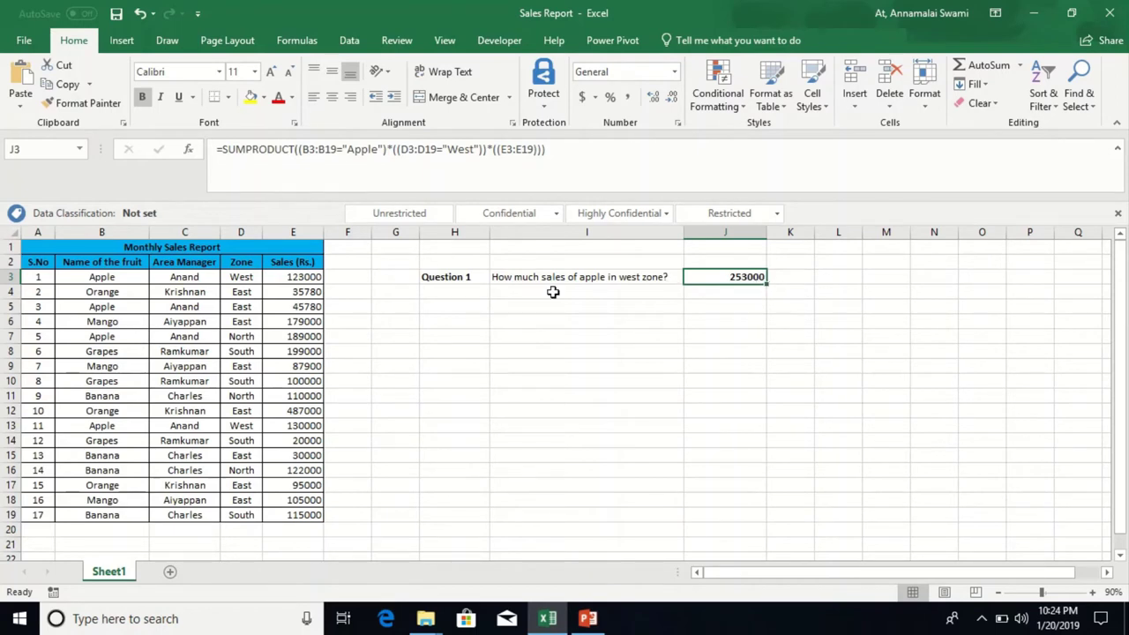
pyautogui.click(143, 262)
pyautogui.hotkey('alt', 'd')
pyautogui.press('f')
pyautogui.press('f')
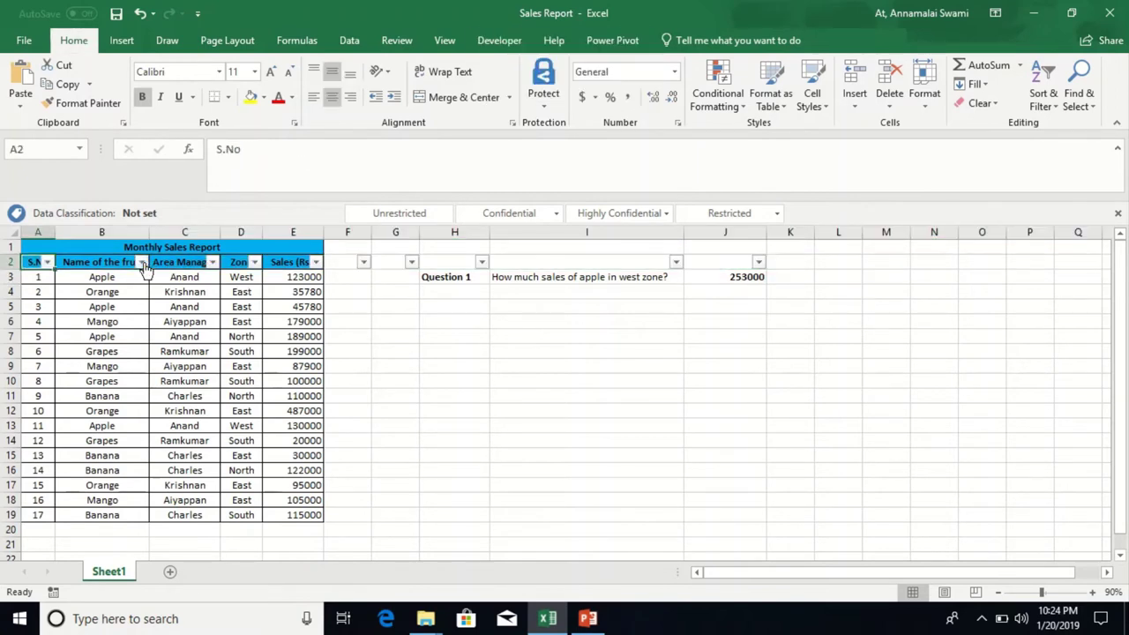
# Step: Filter the Name of the fruit column to show only Apple
pyautogui.hotkey('alt', 'Down')
pyautogui.press('Down')
pyautogui.press('Down')
pyautogui.press('Down')
pyautogui.press('Down')
pyautogui.press('Down')
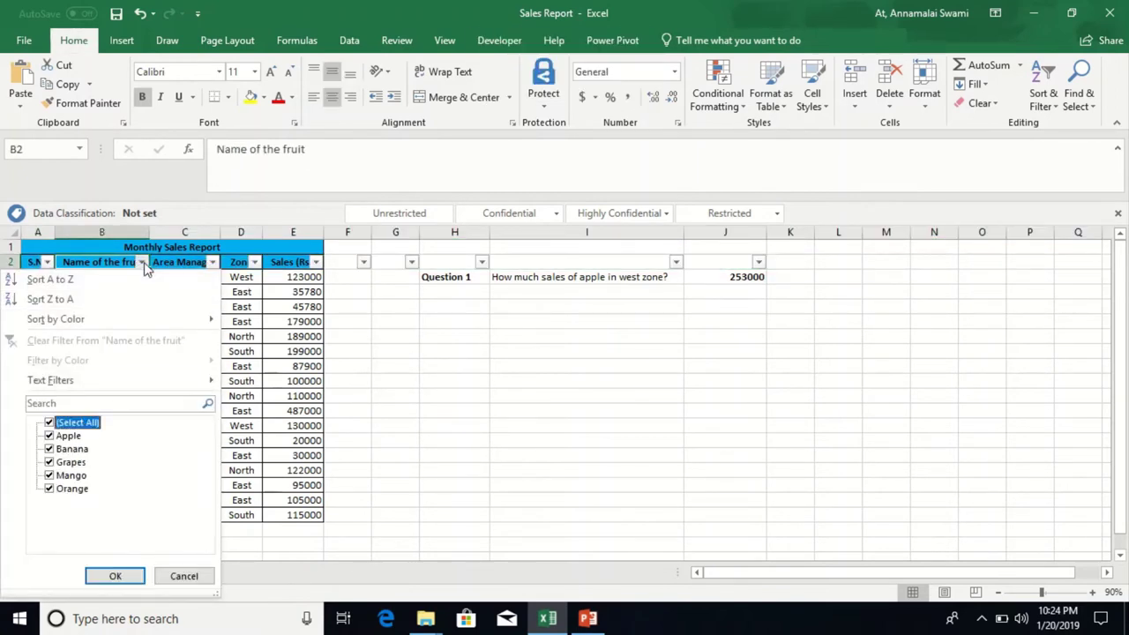
pyautogui.press('space')
# Step: Filter Zone to West and select the remaining sales to confirm they total 253000
pyautogui.press('Down')
pyautogui.press('space')
pyautogui.press('Return')
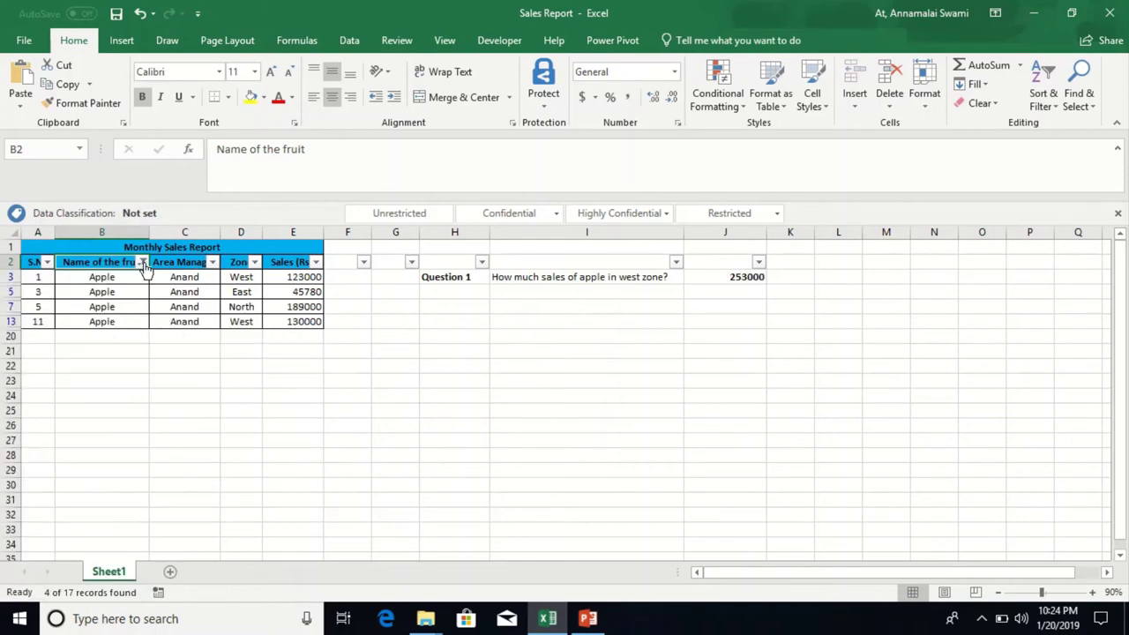
pyautogui.press('Right')
pyautogui.hotkey('alt', 'Down')
pyautogui.press('Down')
pyautogui.press('Down')
pyautogui.press('Down')
pyautogui.press('Down')
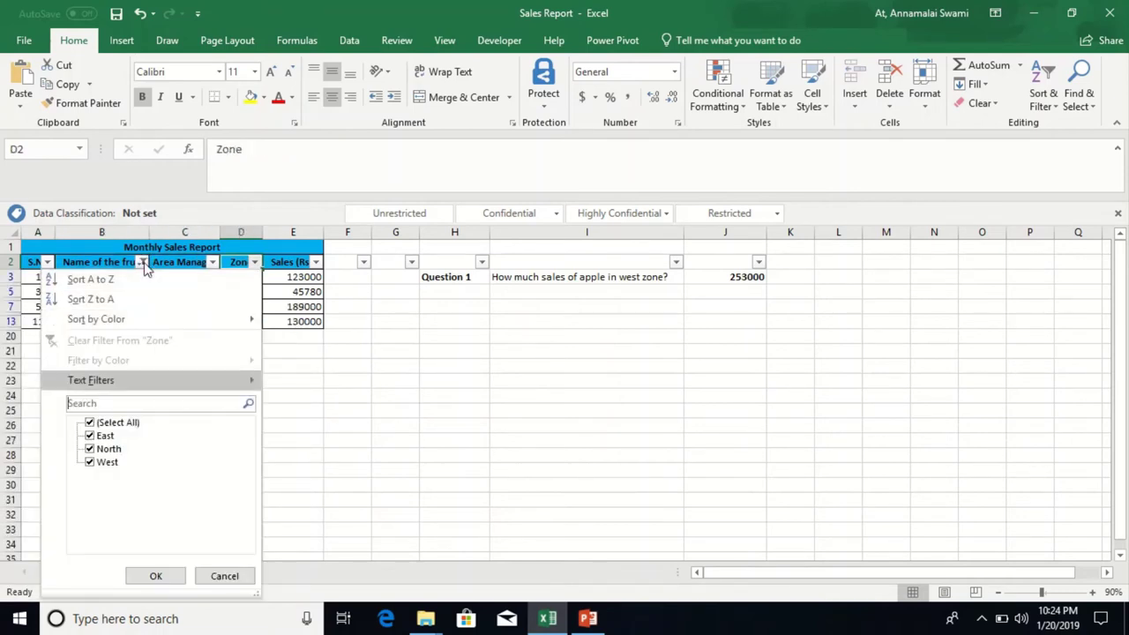
pyautogui.press('Down')
pyautogui.press('space')
pyautogui.press('Down')
pyautogui.press('Down')
pyautogui.press('Down')
pyautogui.press('space')
pyautogui.press('Return')
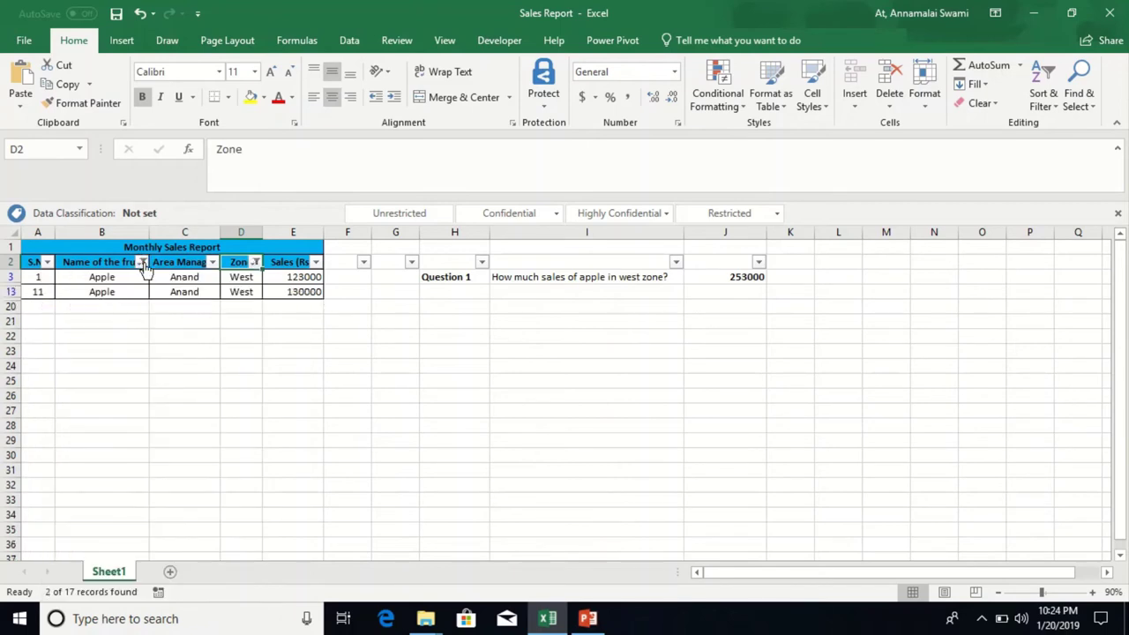
pyautogui.press('Right')
pyautogui.press('Down')
pyautogui.hotkey('shift', 'Down')
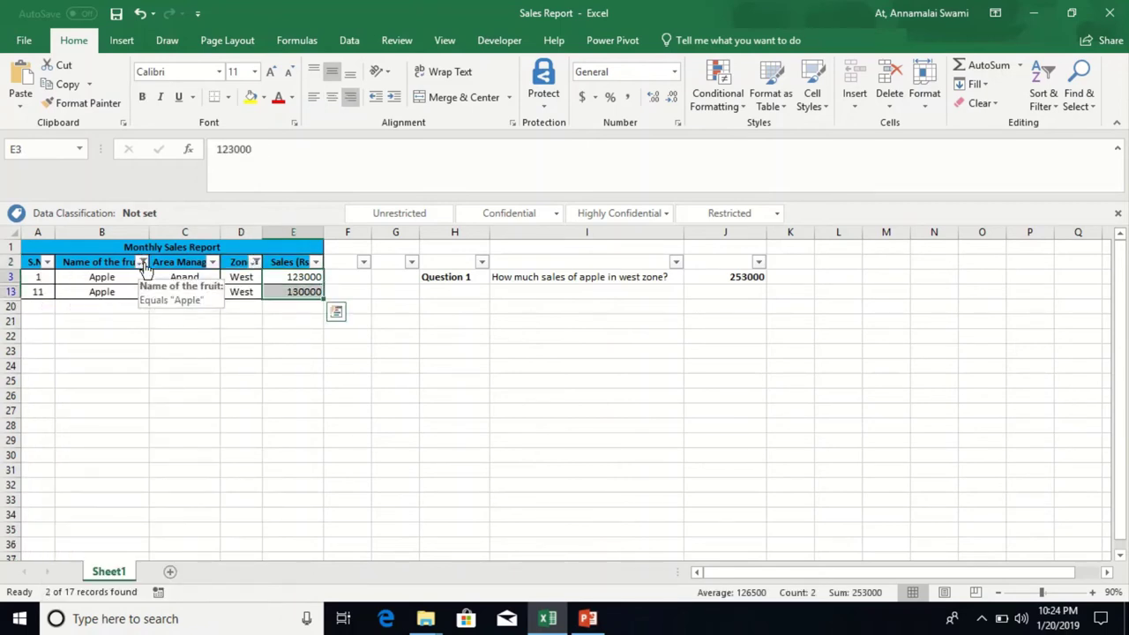